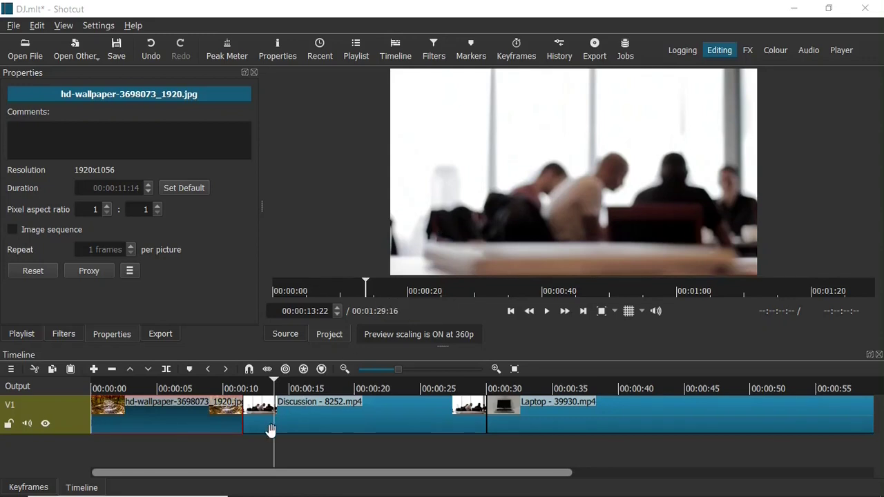
Preview the three clips on track V1 and play across the cut between the hd-wallpaper image and the Discussion clip.
click(208, 387)
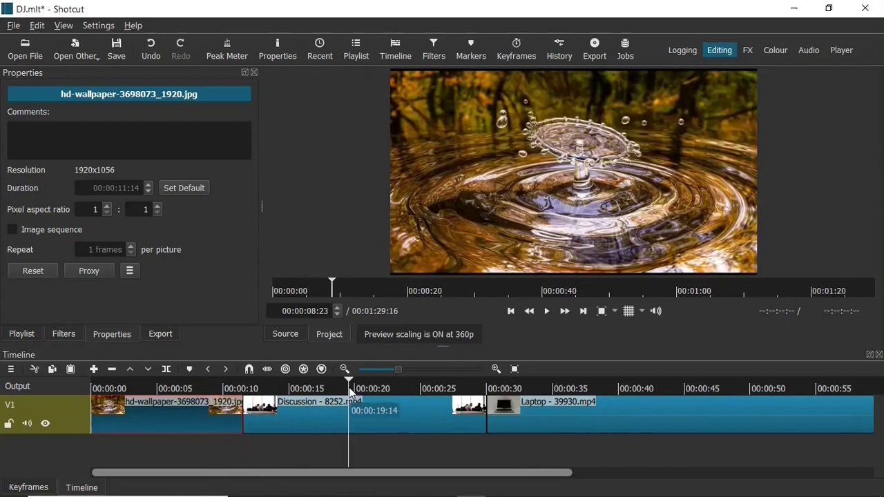
click(349, 387)
click(665, 383)
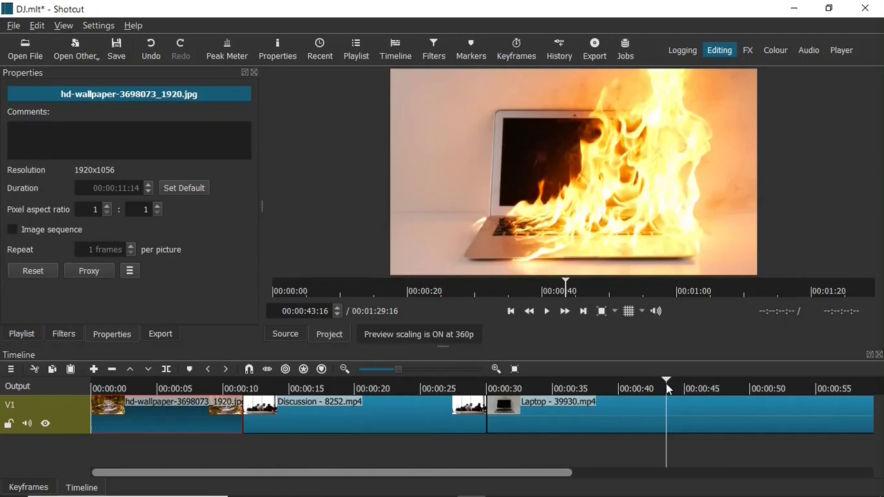
click(227, 389)
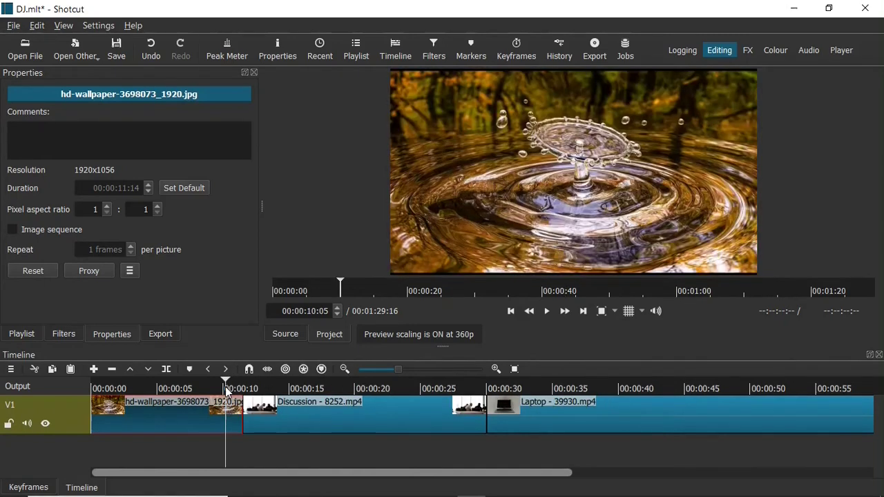
click(272, 412)
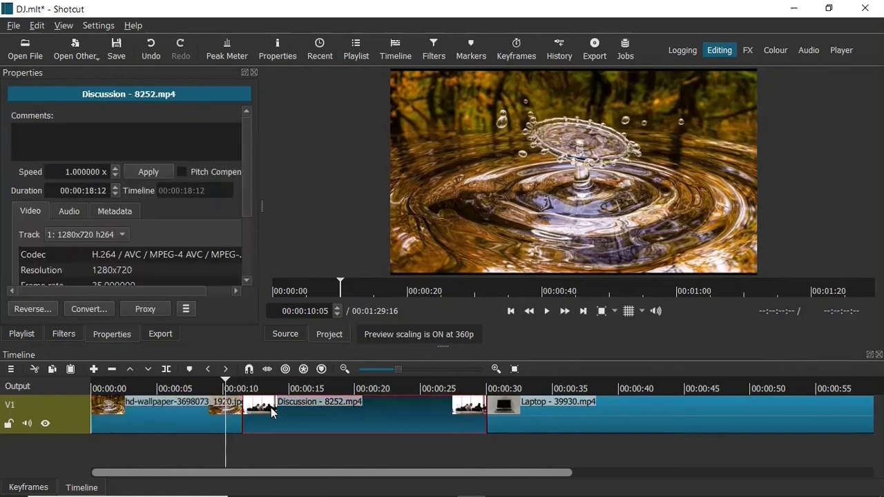
click(232, 391)
key(space)
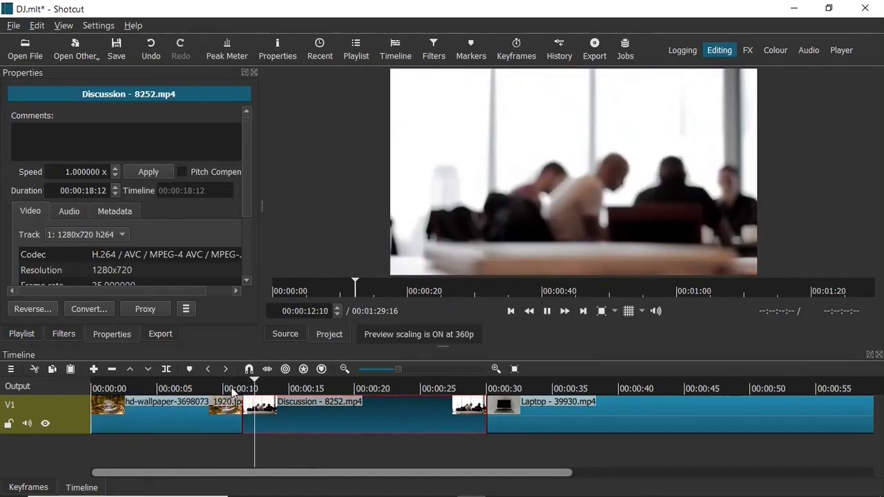
key(space)
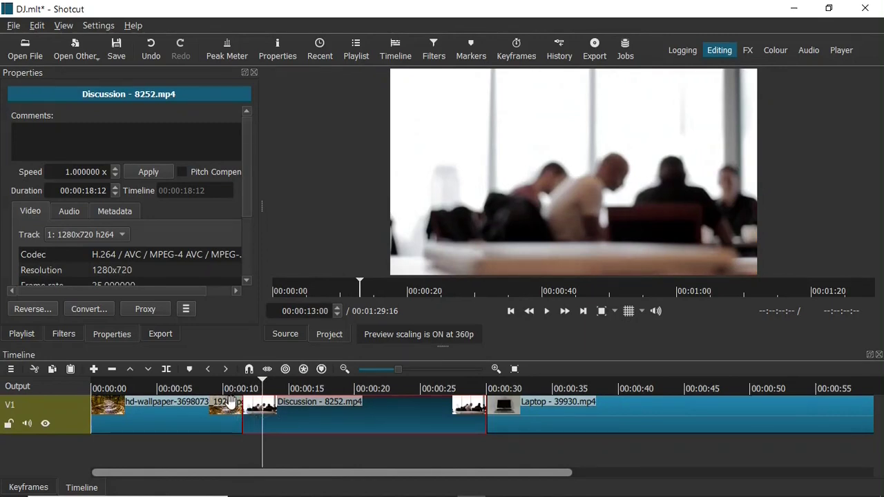
Extend the end of the hd-wallpaper clip over the start of the Discussion clip to create a transition, reaching 00:00:14:04 duration, and play it.
click(230, 404)
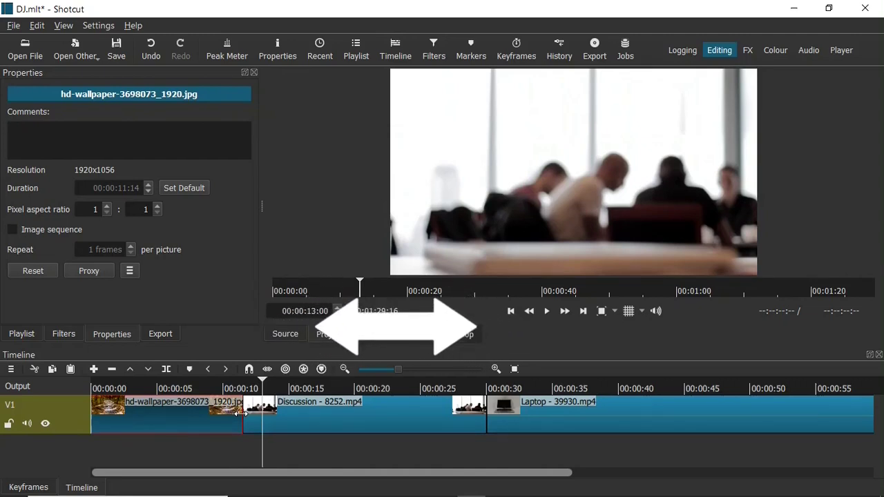
drag(239, 413, 281, 413)
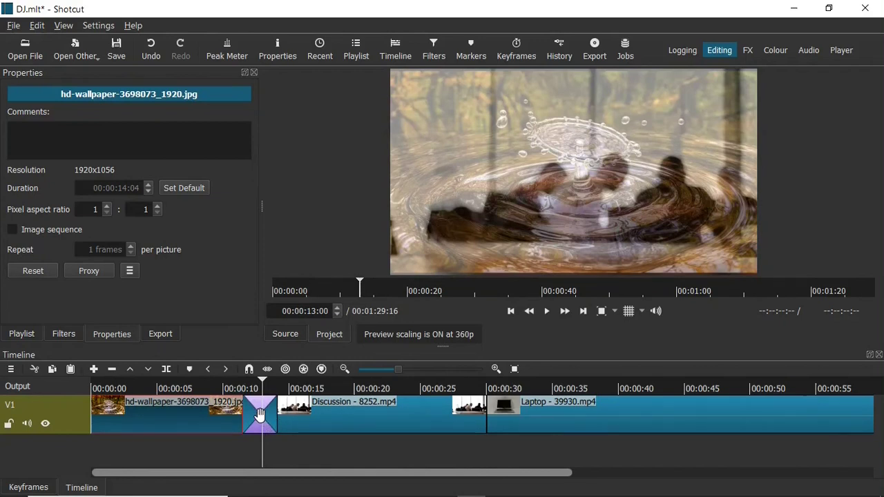
click(259, 415)
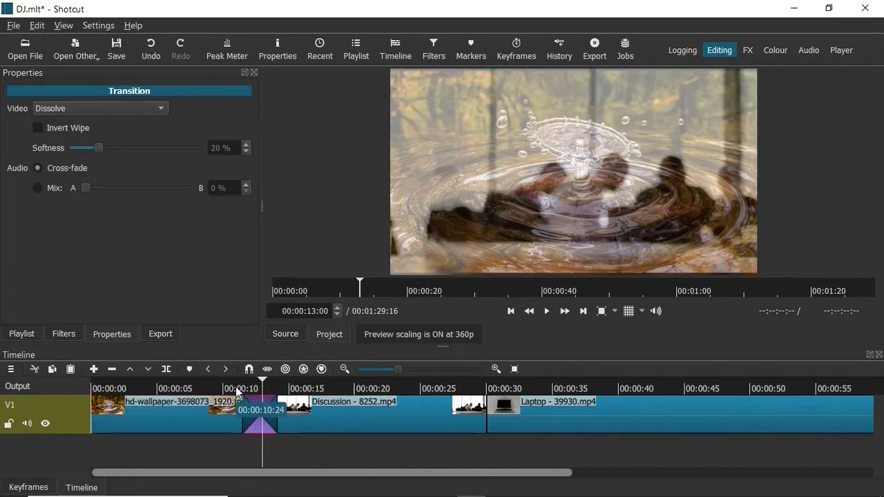
click(235, 390)
key(space)
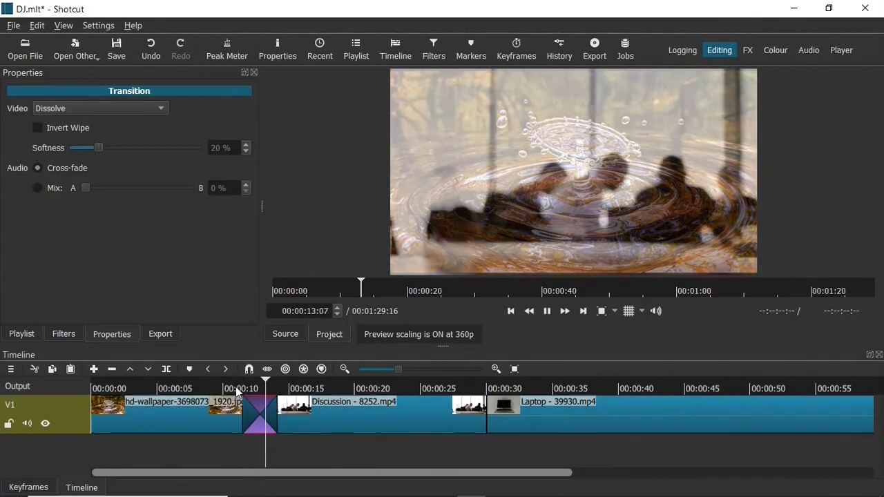
key(space)
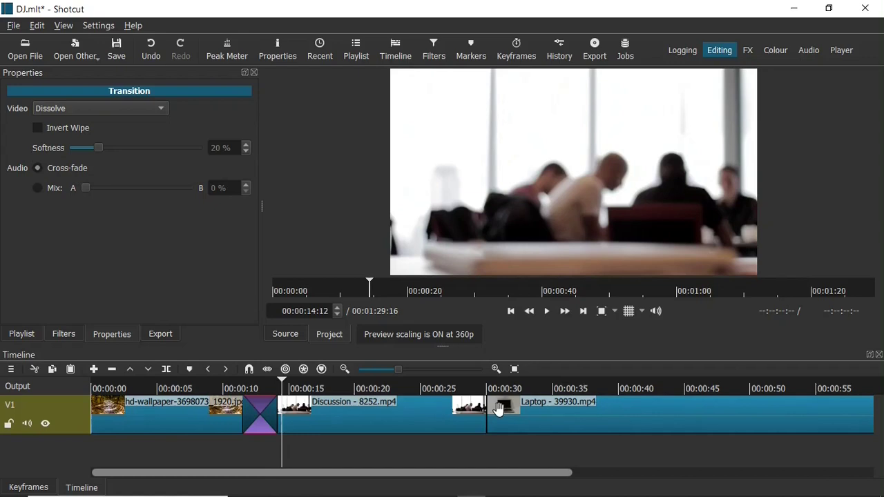
Try to create a transition by extending the end of the Discussion clip over the Laptop clip.
click(476, 414)
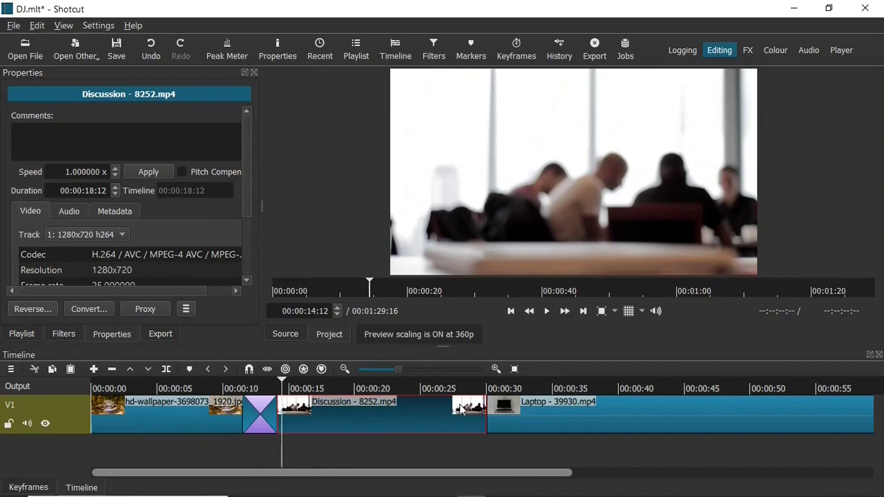
drag(487, 407, 632, 411)
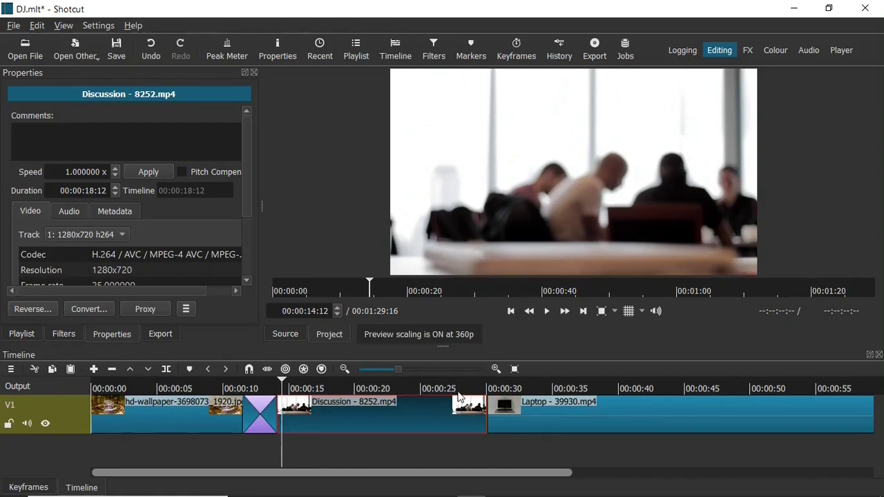
click(227, 419)
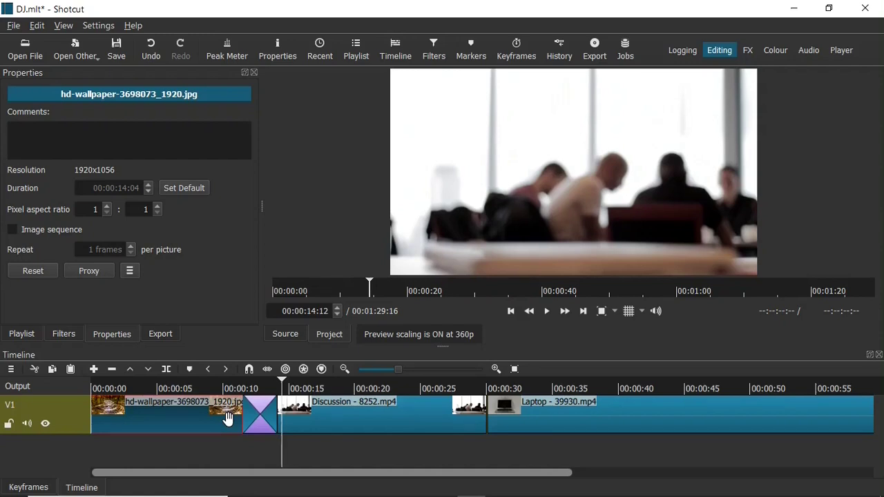
click(339, 422)
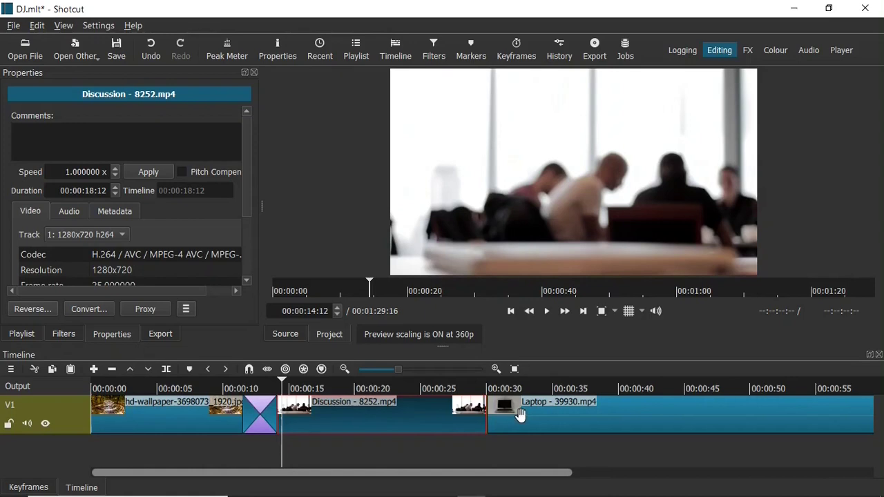
Move the Laptop clip earlier so it overlaps the end of the Discussion clip by about 1.6 seconds as a transition, and play it.
click(563, 418)
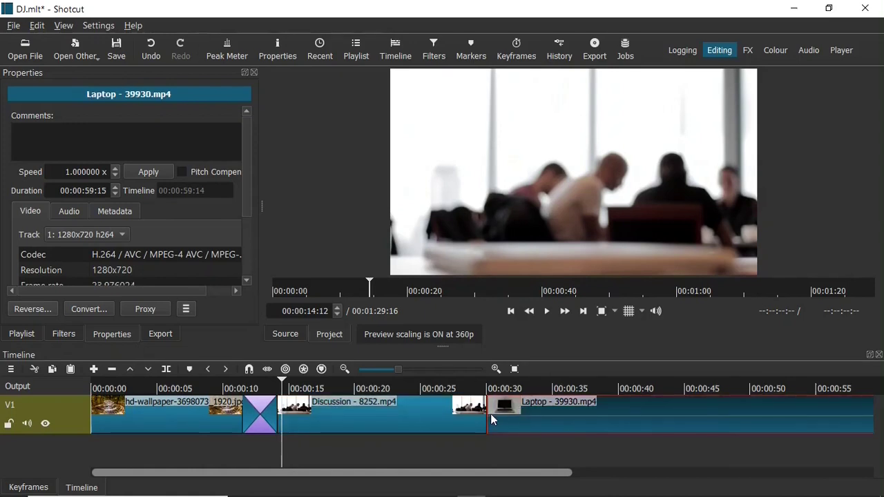
drag(557, 409, 526, 412)
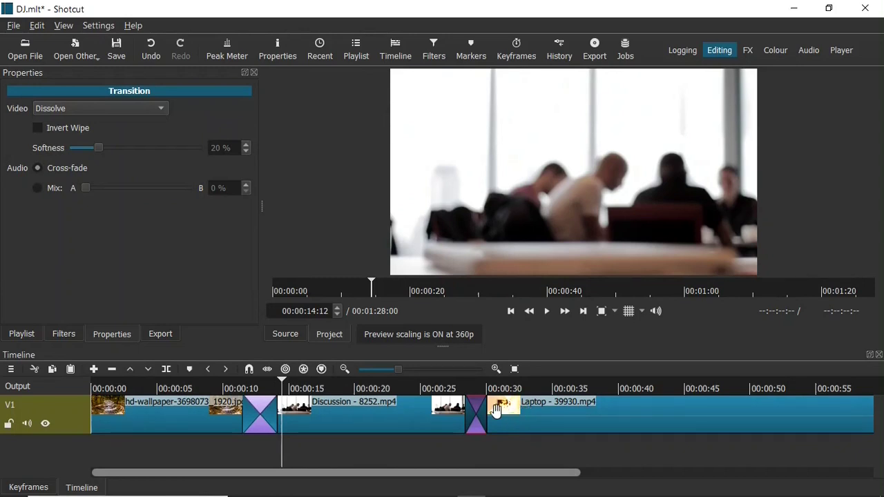
click(463, 385)
key(space)
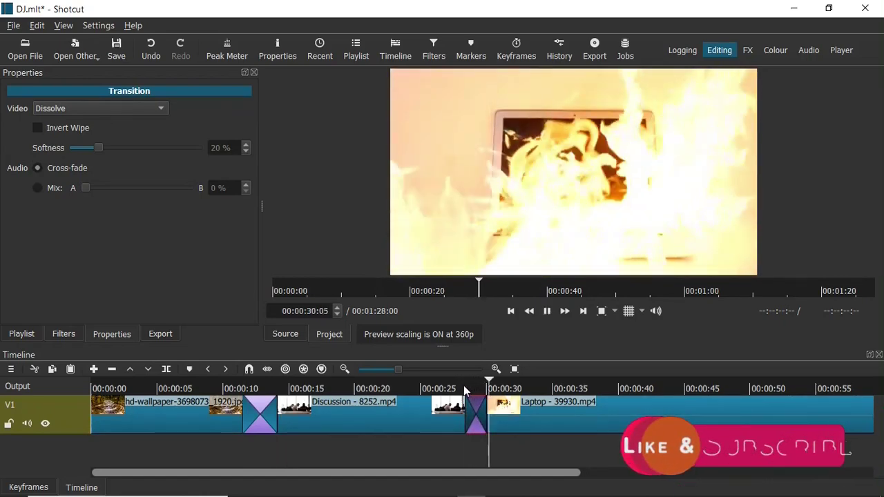
key(space)
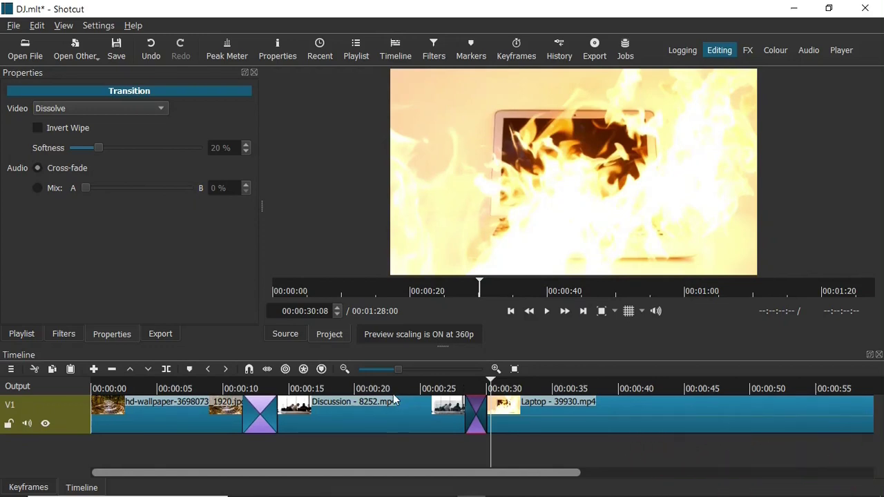
Lengthen the transition between the hd-wallpaper image and the Discussion clip to 00:00:08:15 and play it through.
click(261, 410)
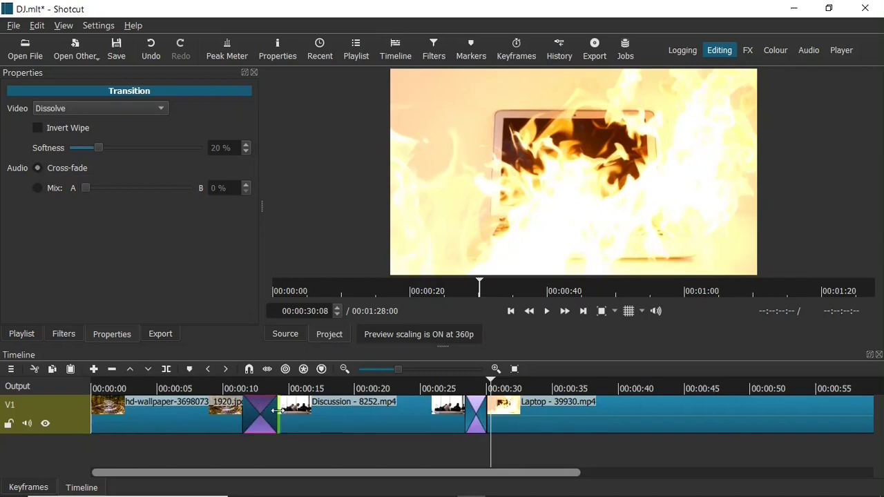
drag(275, 410, 361, 414)
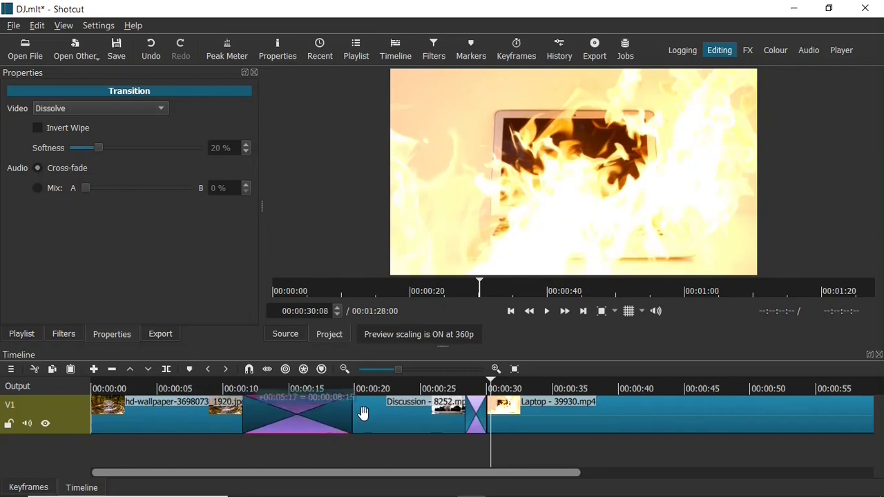
click(237, 395)
key(space)
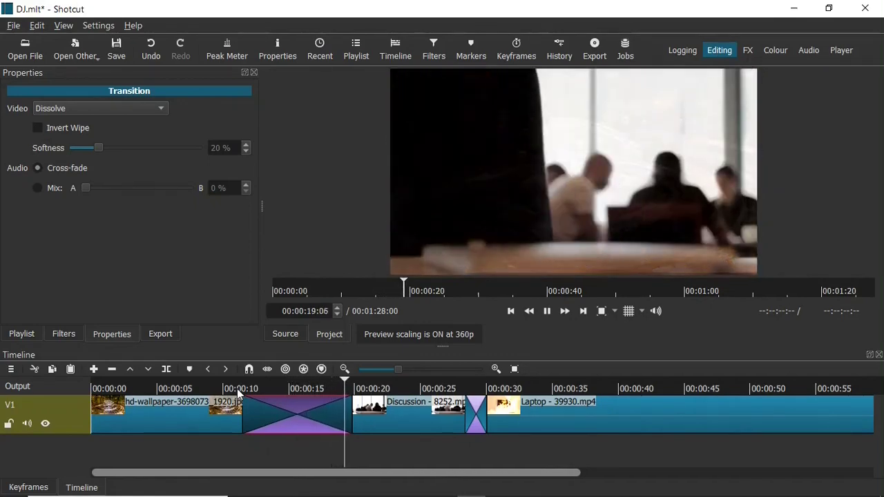
key(space)
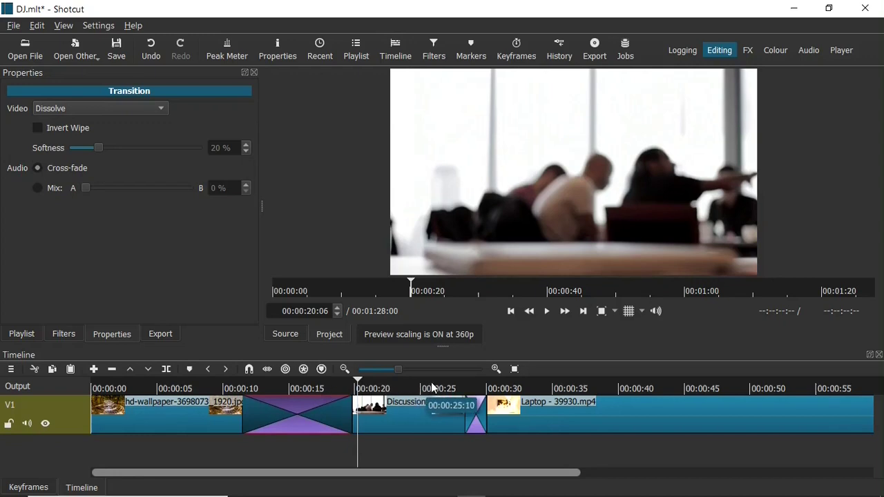
Play through the shorter transition between the Discussion and Laptop clips to compare its pace.
click(461, 383)
key(space)
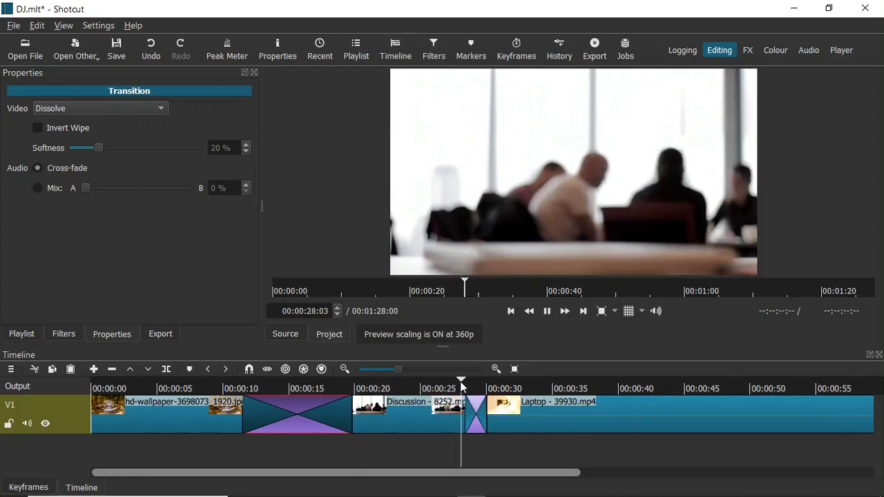
key(space)
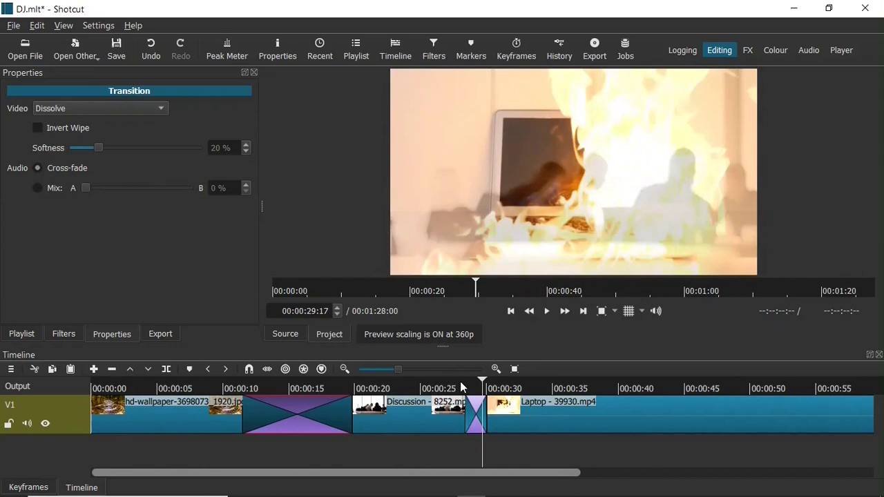
key(space)
key(space)
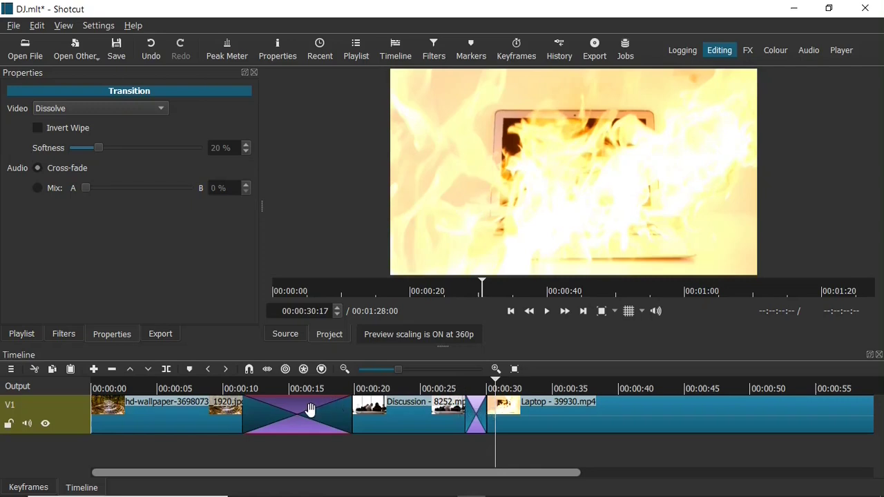
Change the video effect of the transition between the Discussion and Laptop clips to Bar Horizontal and play it.
click(476, 413)
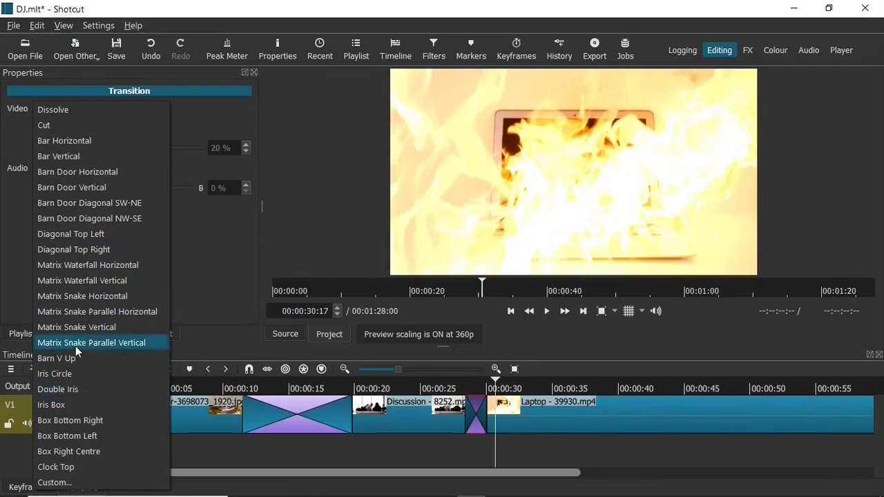
click(92, 144)
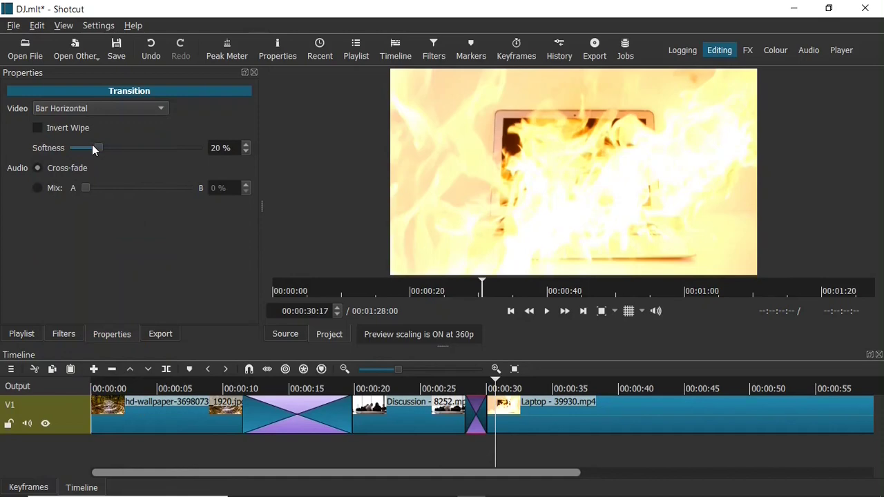
click(461, 388)
key(space)
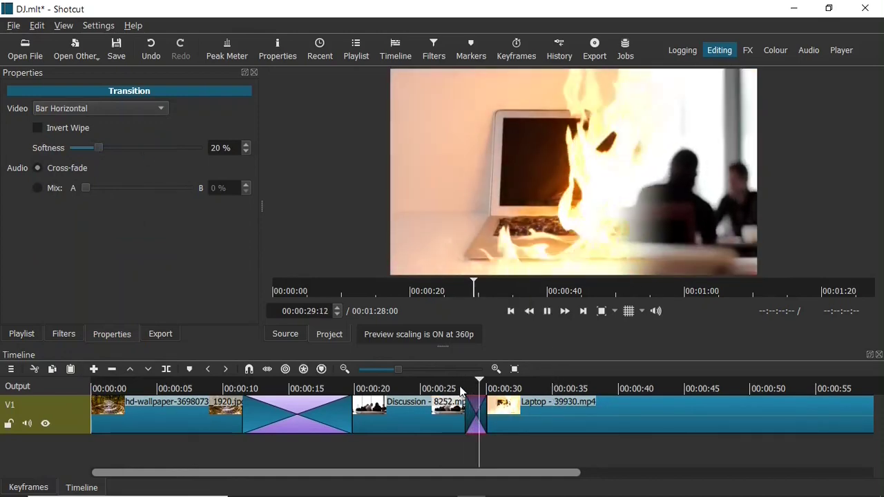
key(space)
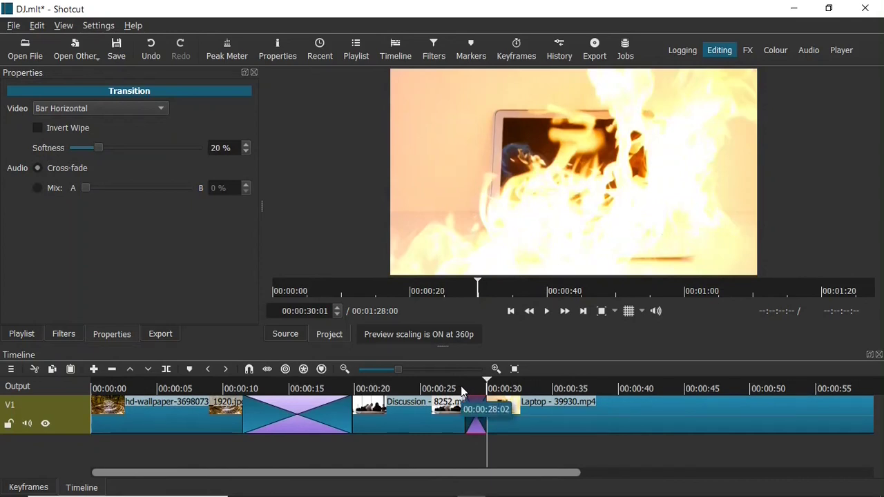
click(462, 392)
key(space)
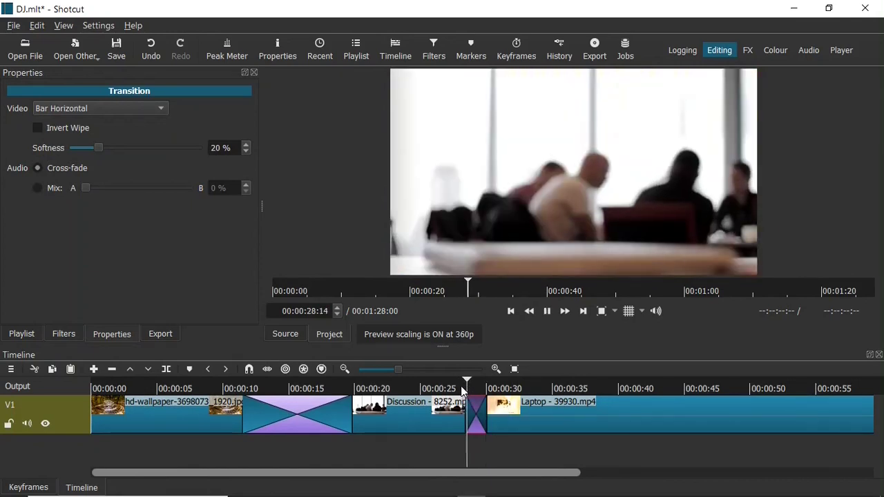
key(space)
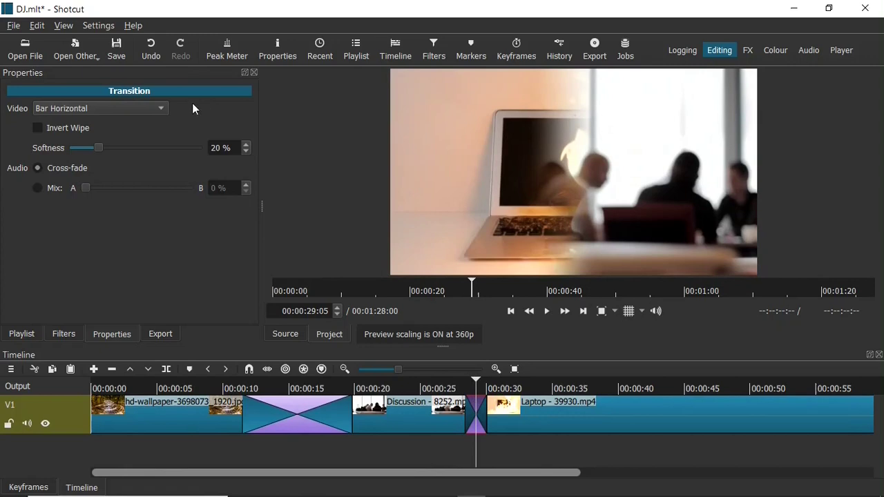
Invert the wipe direction of the Bar Horizontal transition and play it to check the result.
click(45, 128)
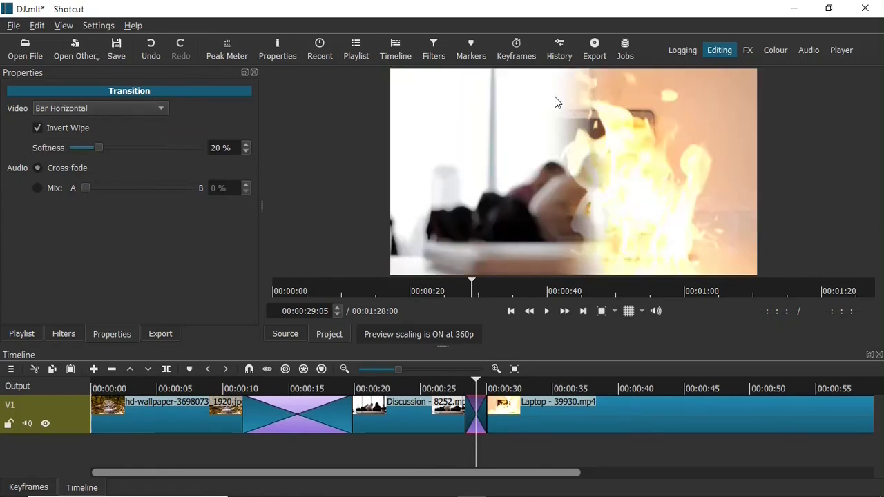
click(462, 388)
key(space)
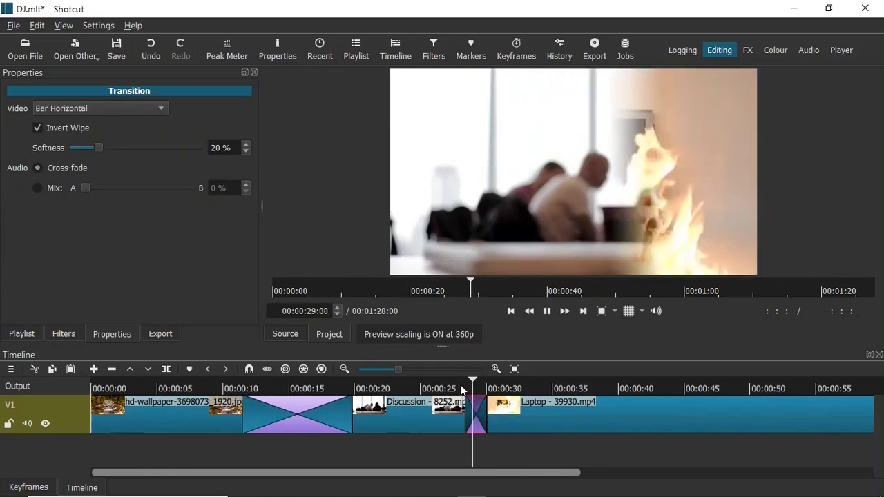
key(space)
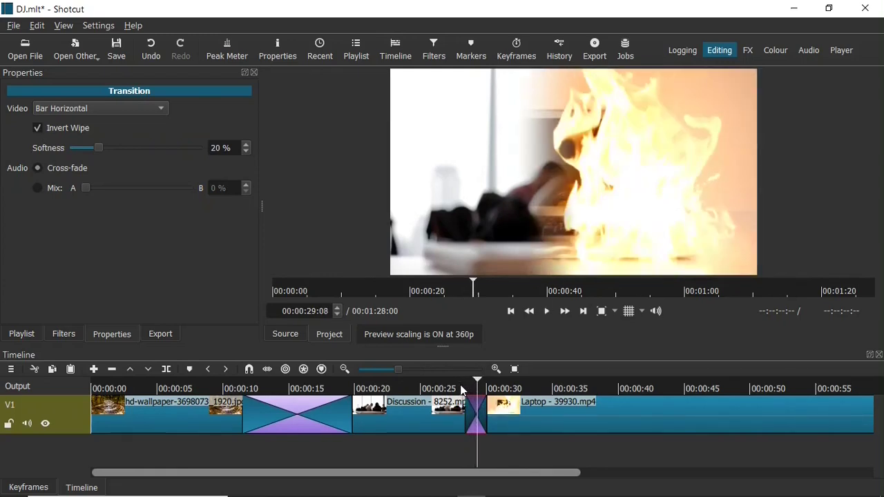
Try wipe softness values of 0 %, 100 % and 50 % on the Bar Horizontal transition to compare the edge blending.
click(38, 132)
drag(97, 148, 67, 148)
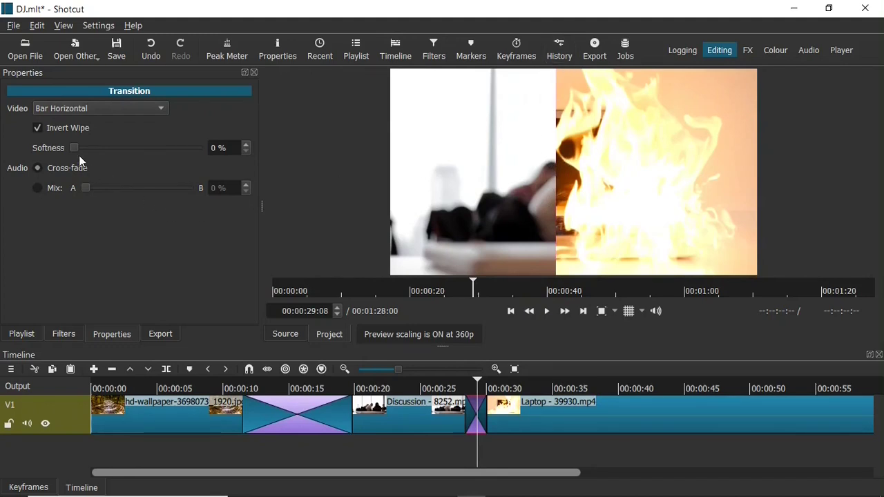
drag(74, 148, 224, 162)
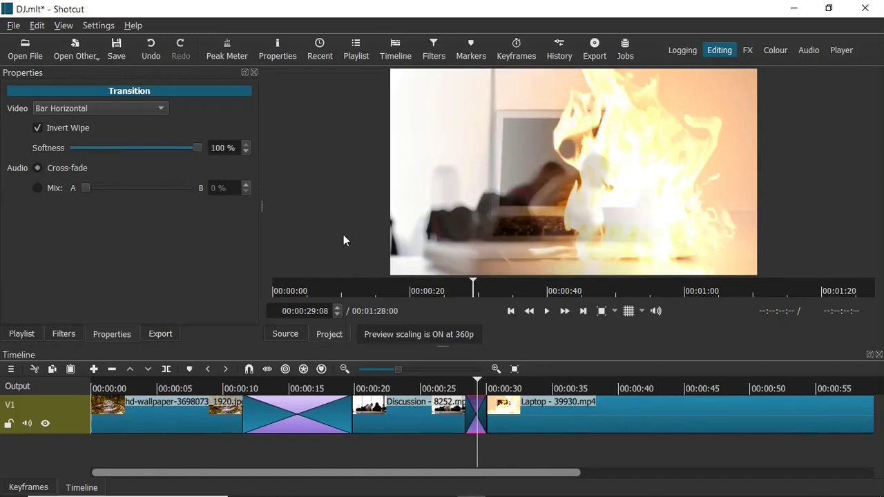
click(139, 145)
click(137, 148)
click(137, 148)
click(136, 148)
click(137, 149)
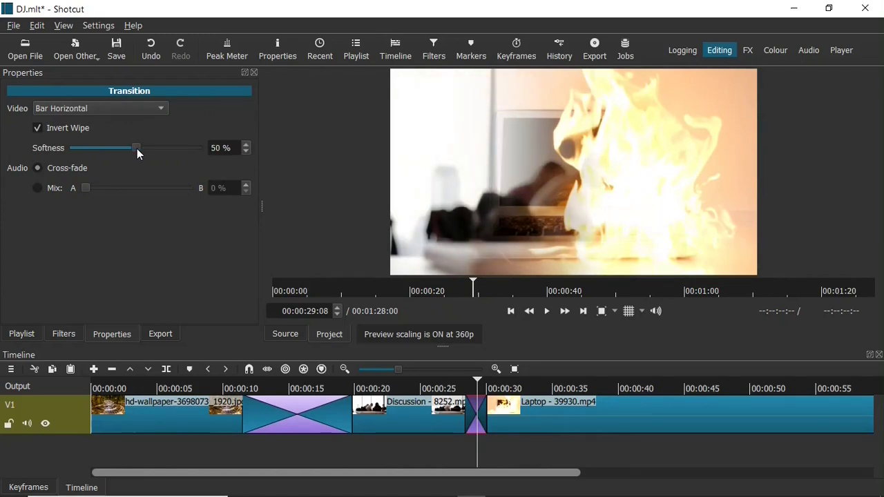
Set the Bar Horizontal transition's softness to 23 % and switch its audio from Cross-fade to Mix.
drag(136, 148, 102, 148)
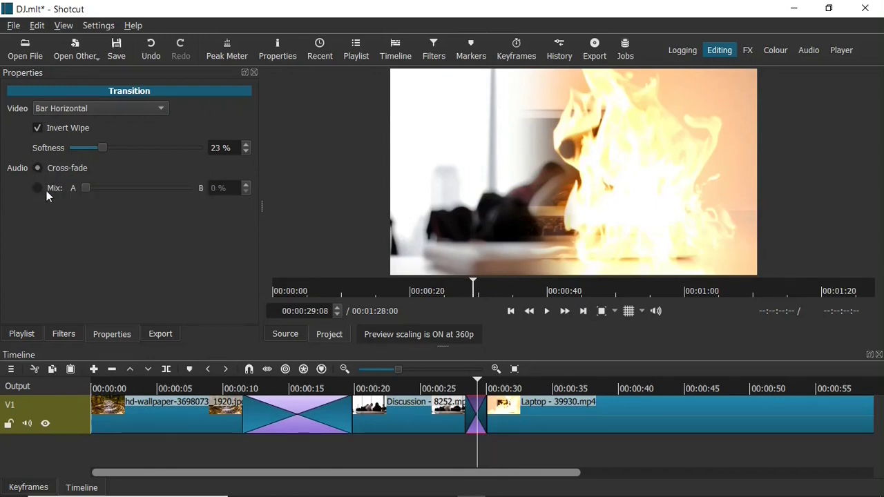
click(42, 189)
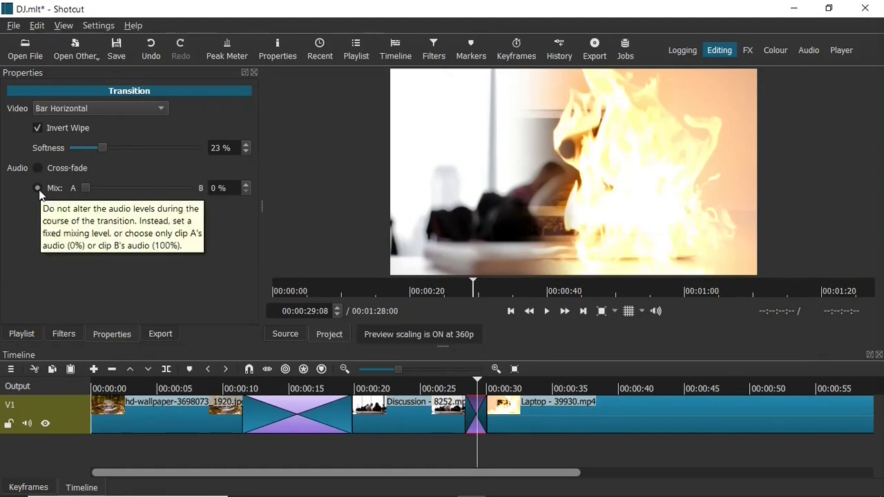
Replace the transition's video effect with the custom wipe image 06 CHEQUERBOARD FROM MIDDLE from the custom transition' folder.
click(115, 105)
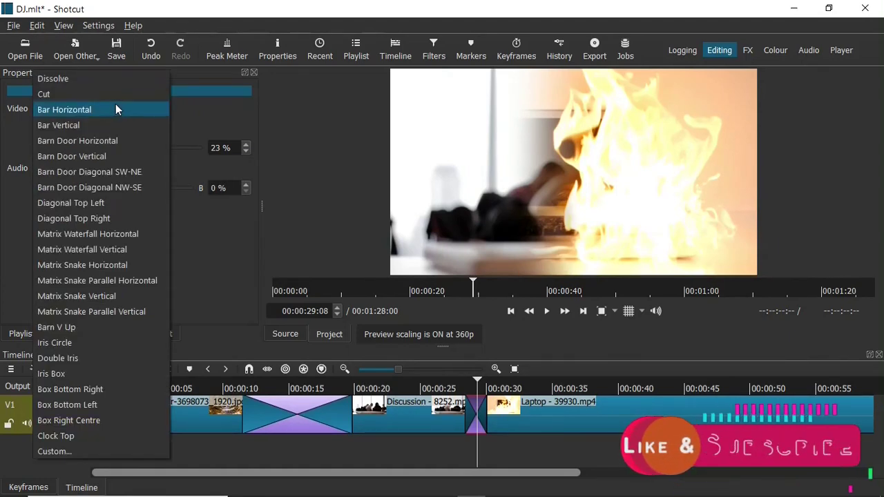
click(85, 451)
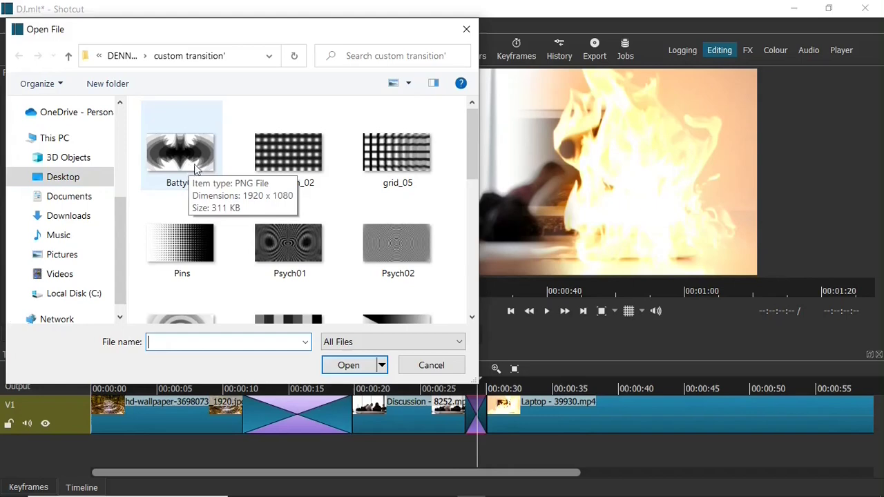
drag(473, 158, 475, 312)
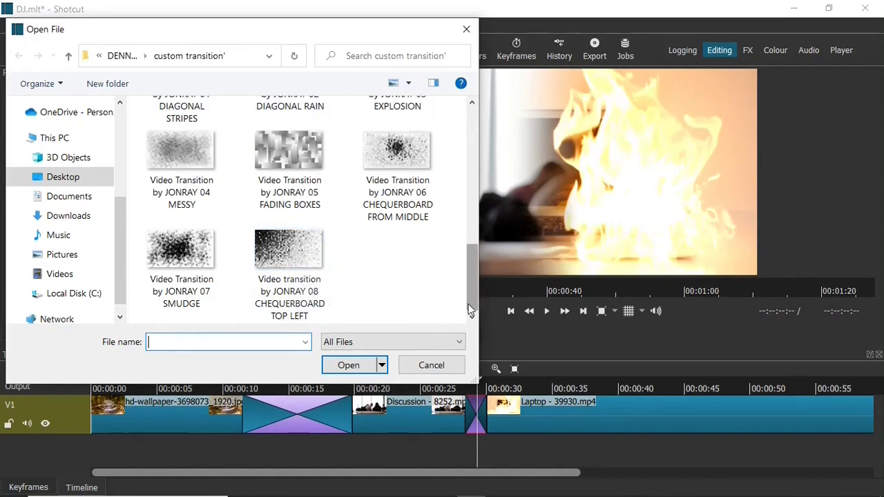
drag(469, 304, 466, 284)
click(434, 277)
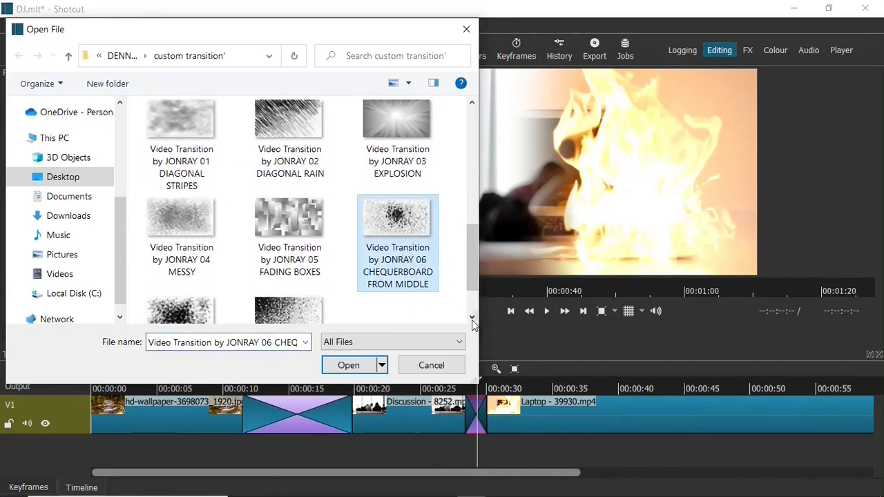
click(349, 365)
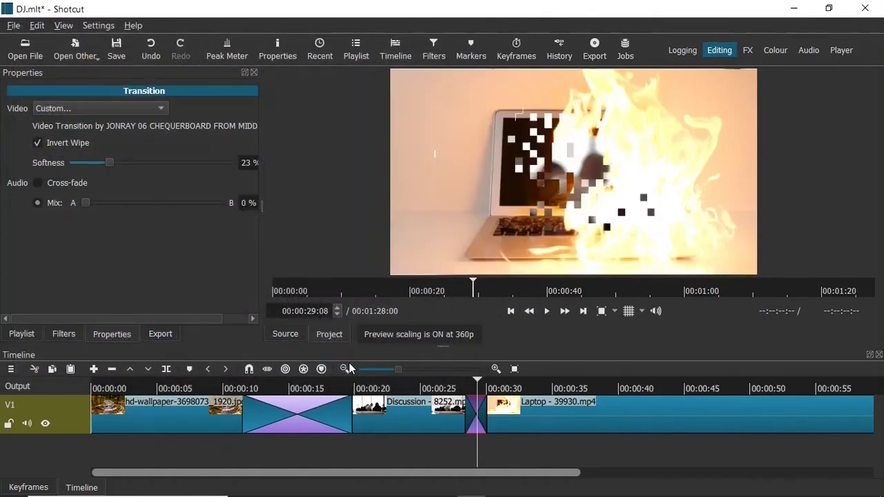
Play the custom chequerboard transition between the Discussion and Laptop clips from its start into the Laptop clip.
click(462, 391)
key(space)
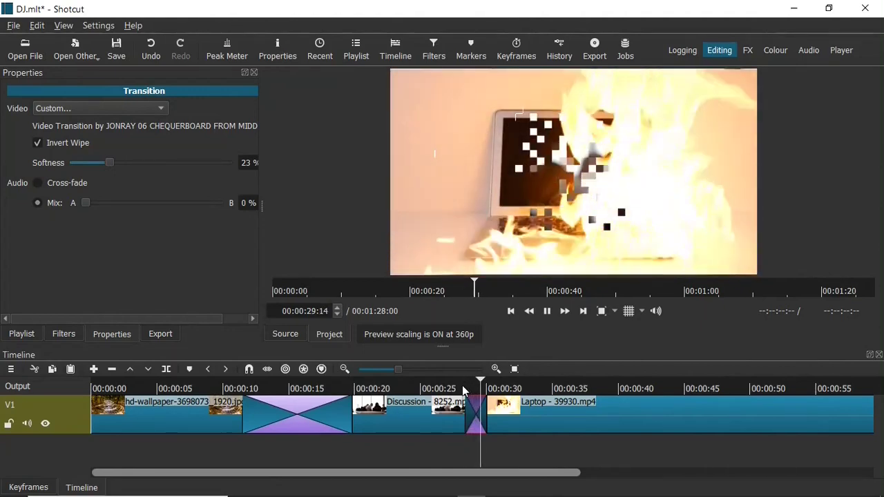
key(space)
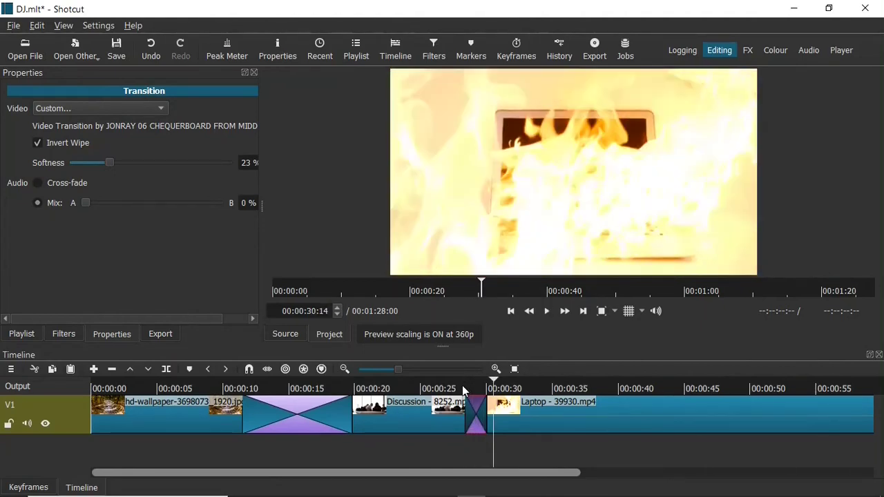